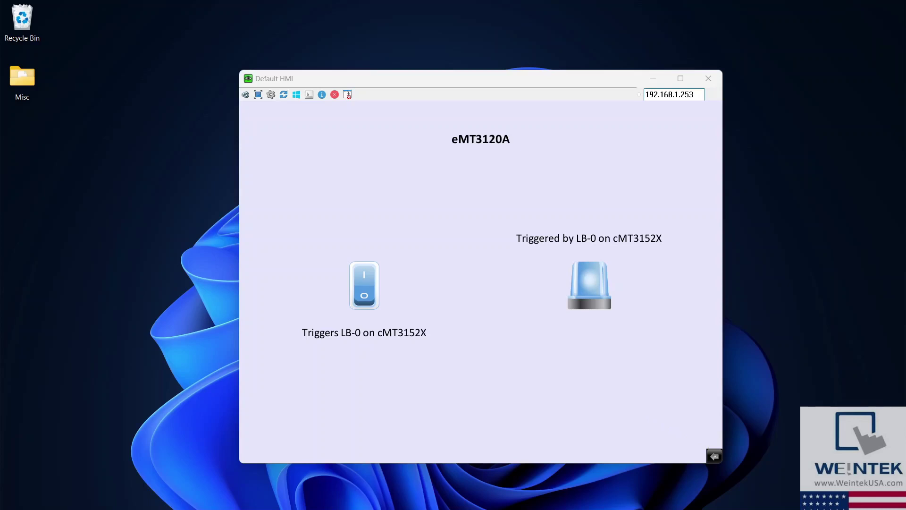
Step: Unlock the eMT3120A's system settings from the toolbar gear using the system password
click(714, 456)
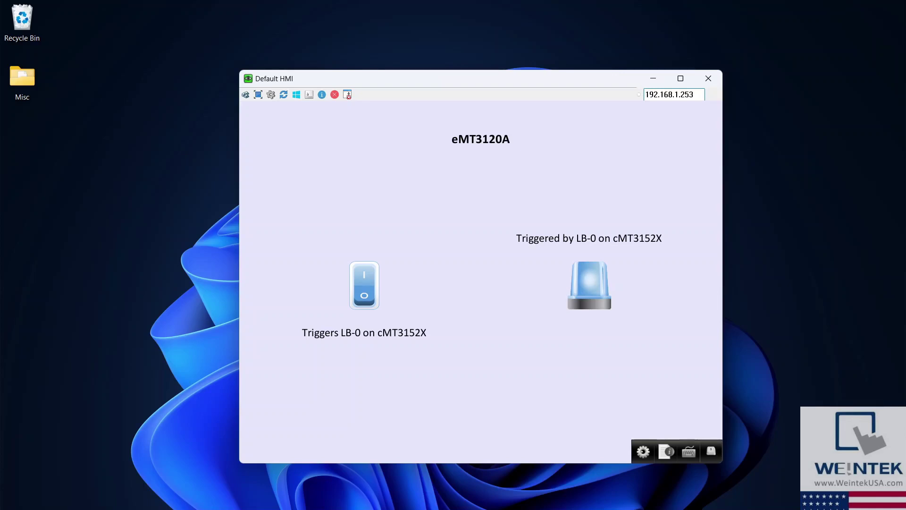
click(643, 452)
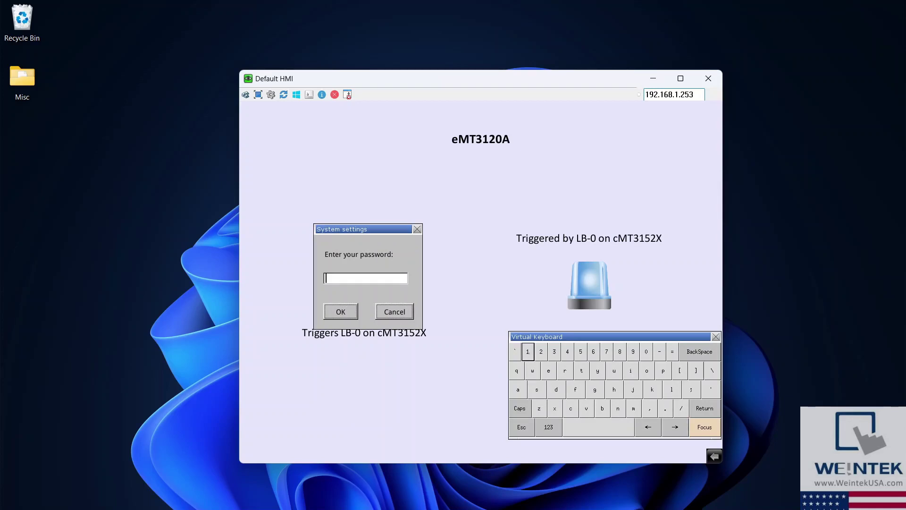
text(111111)
key(Return)
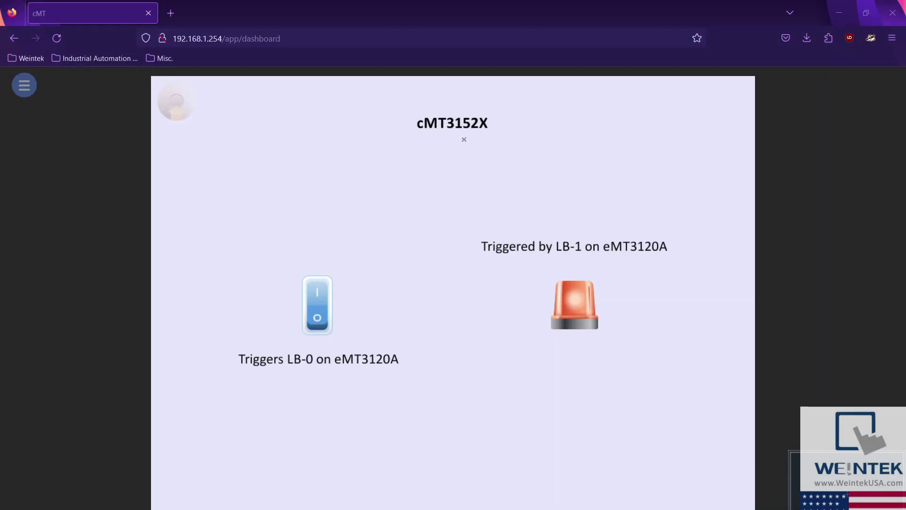
Step: Unlock the cMT3152X's System setting with the administrator password on the numeric on-screen keyboard
click(176, 106)
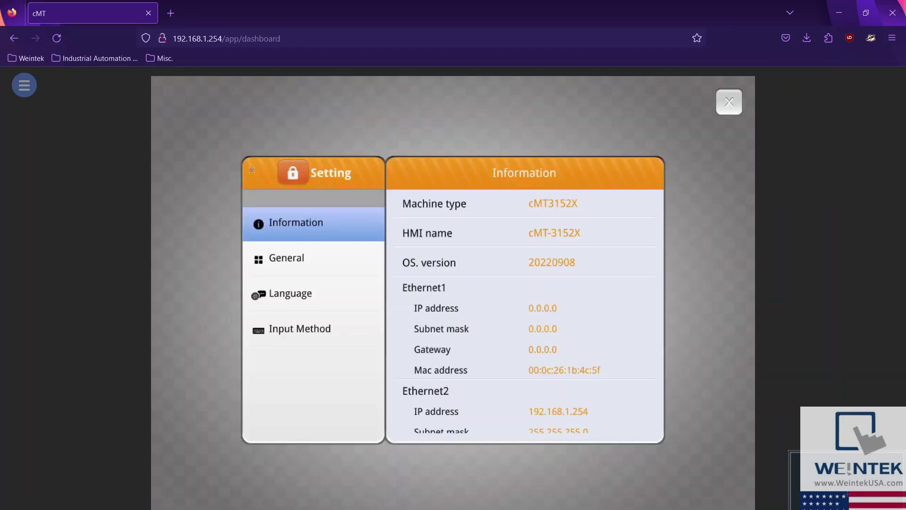
click(300, 176)
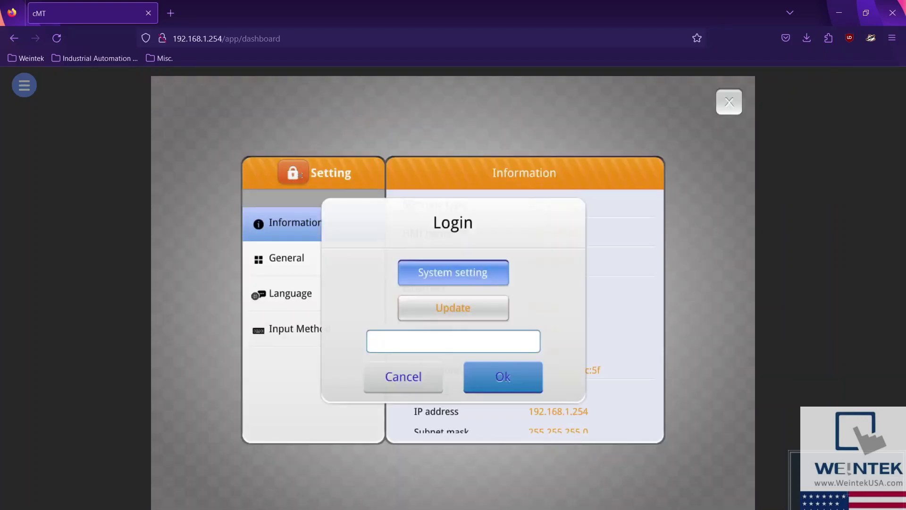
click(380, 339)
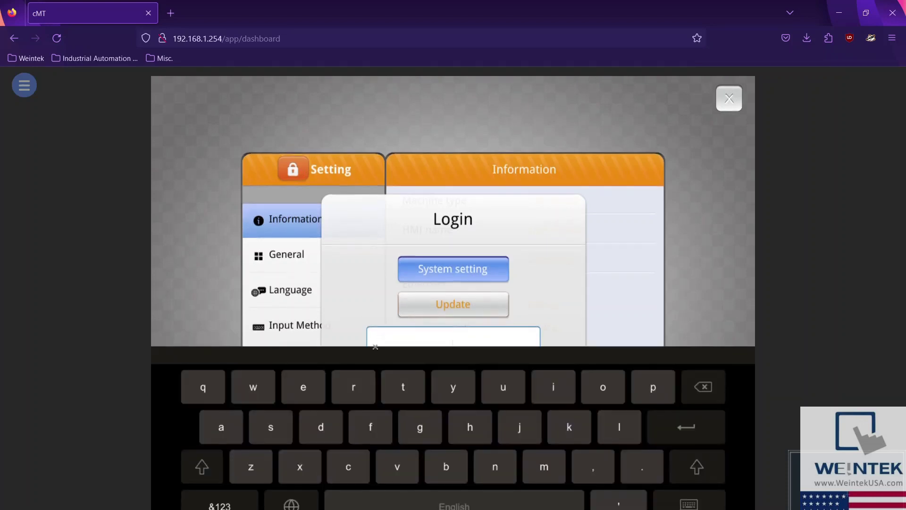
click(233, 506)
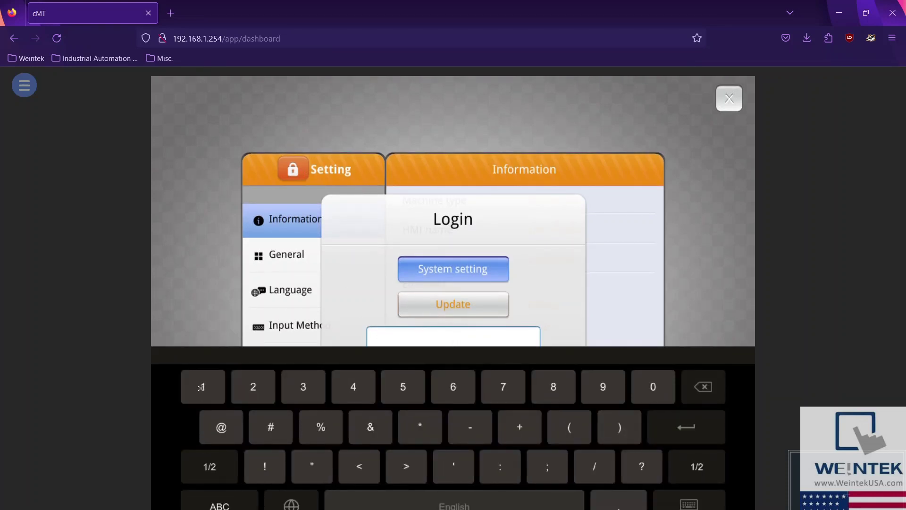
click(201, 387)
click(201, 387)
click(201, 387)
click(200, 387)
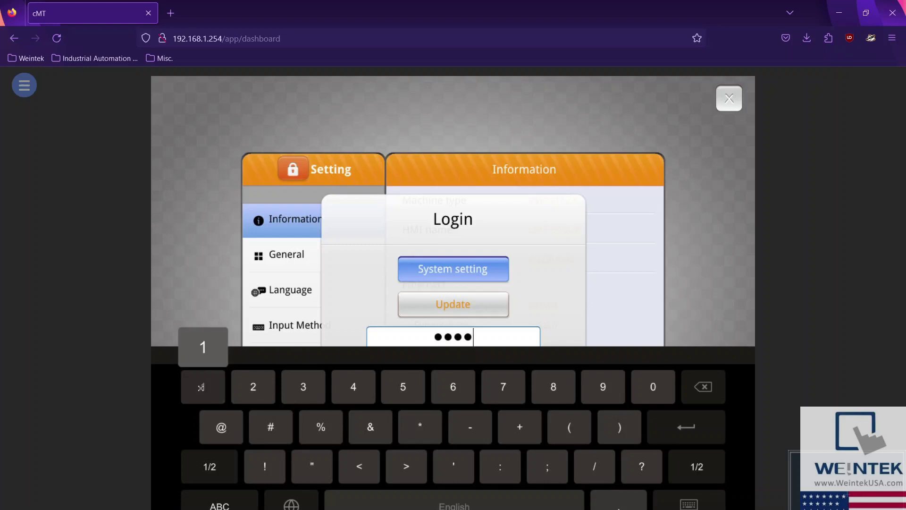
click(200, 386)
click(201, 387)
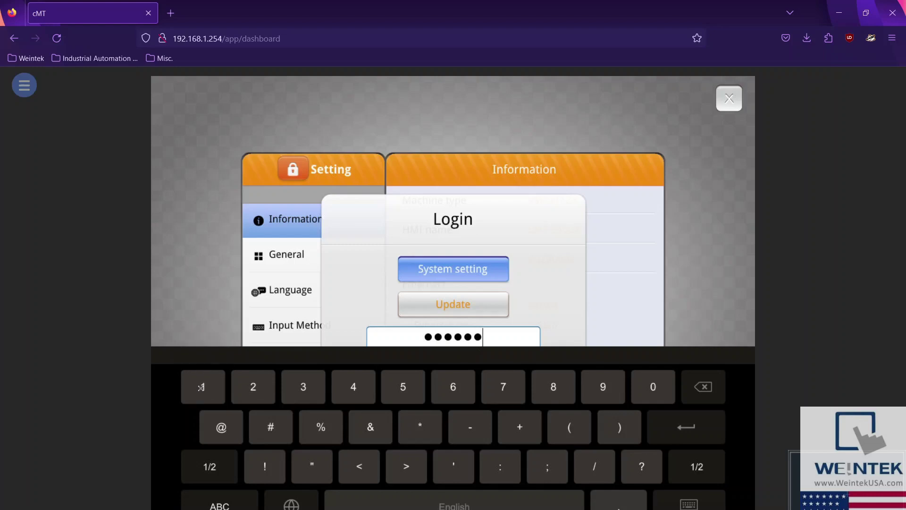
click(659, 426)
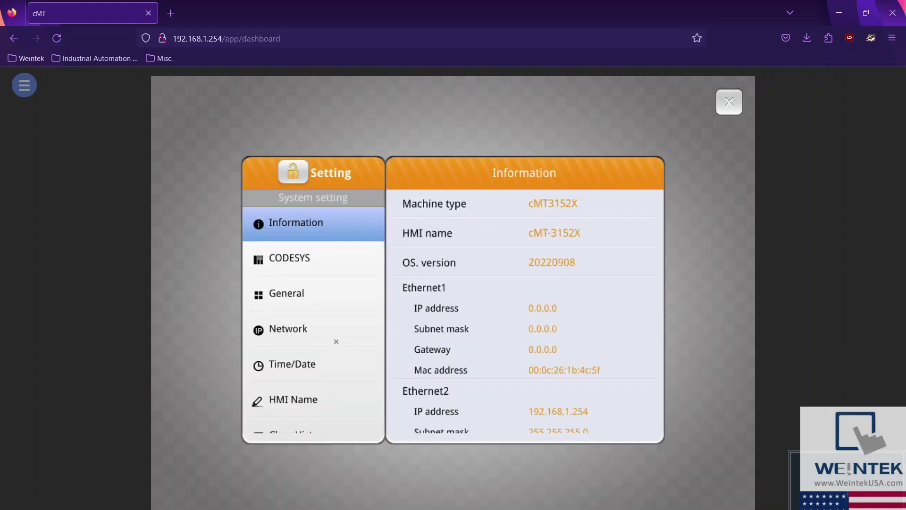
Step: Check Ethernet 2 (LAN) shows IP 192.168.1.254 and mask 255.255.255.0, then close settings
click(273, 332)
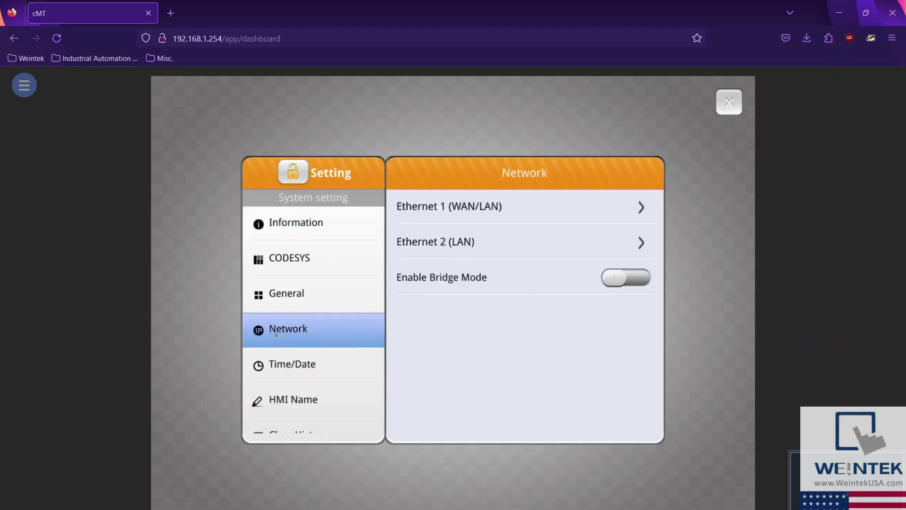
click(464, 241)
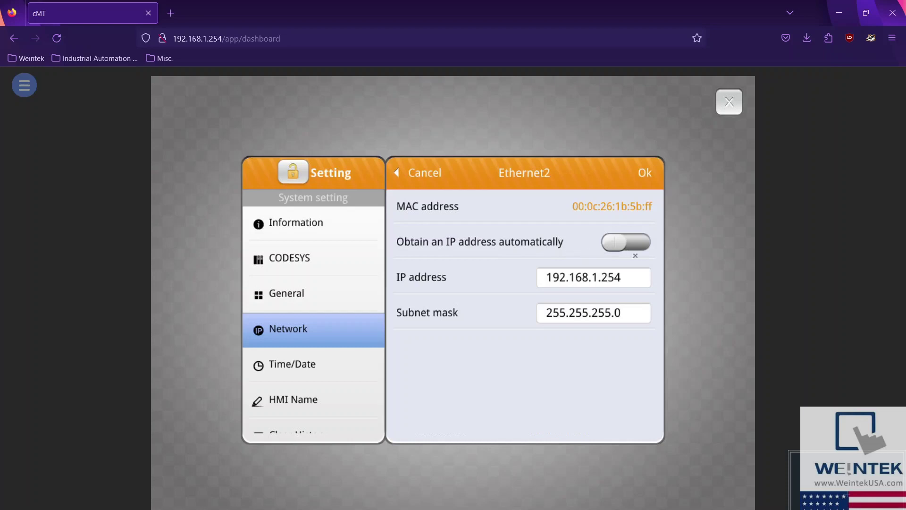
click(649, 175)
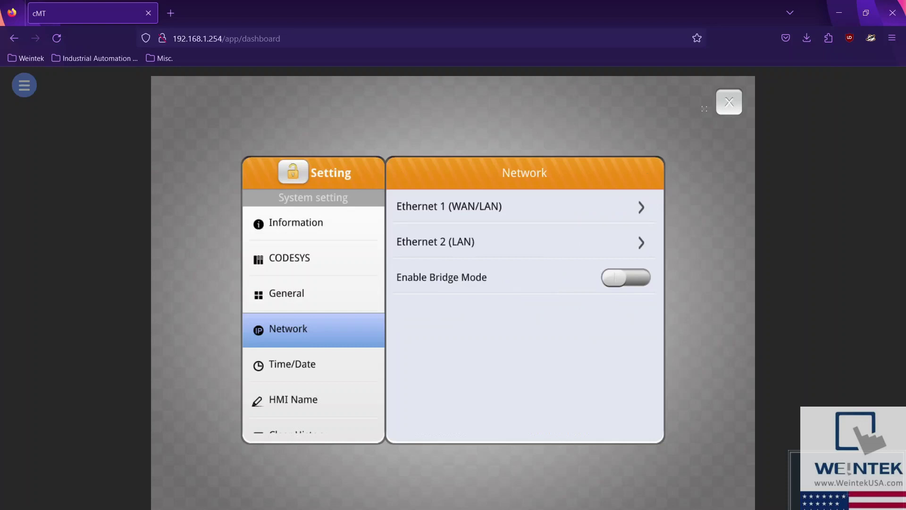
click(726, 107)
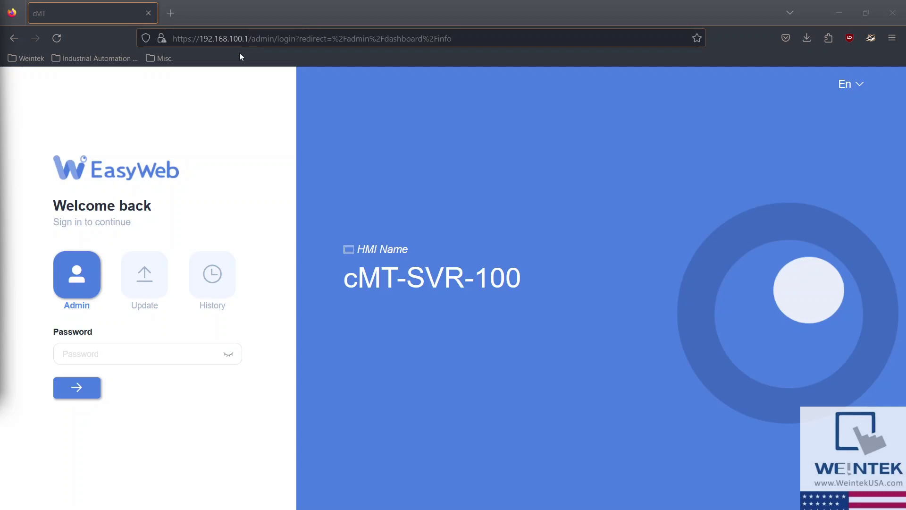
Step: Sign in to the cMT-SVR-100 with the admin password, declining Firefox's offer to save it
click(135, 353)
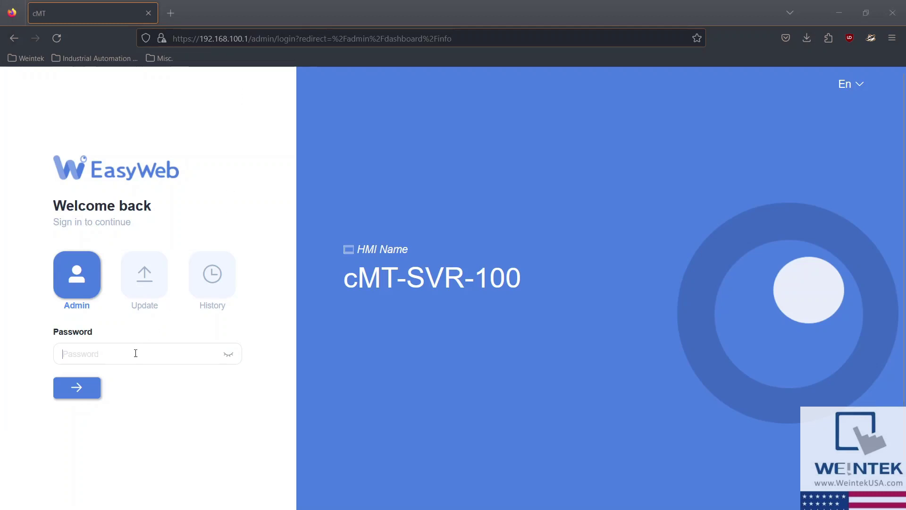
text(••••••)
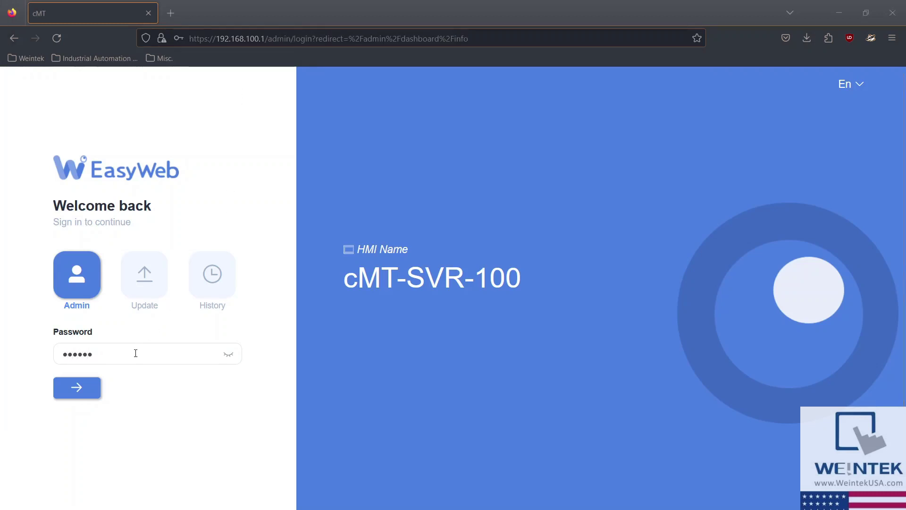
click(78, 390)
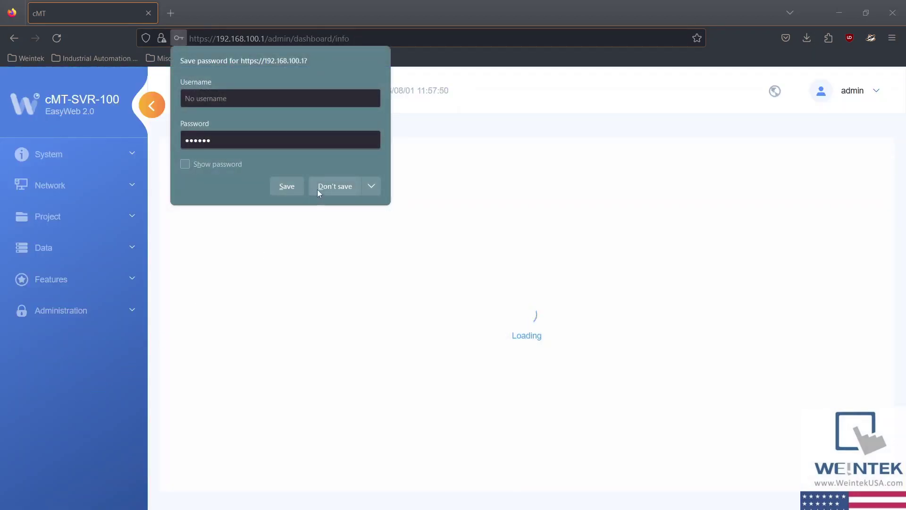
click(318, 187)
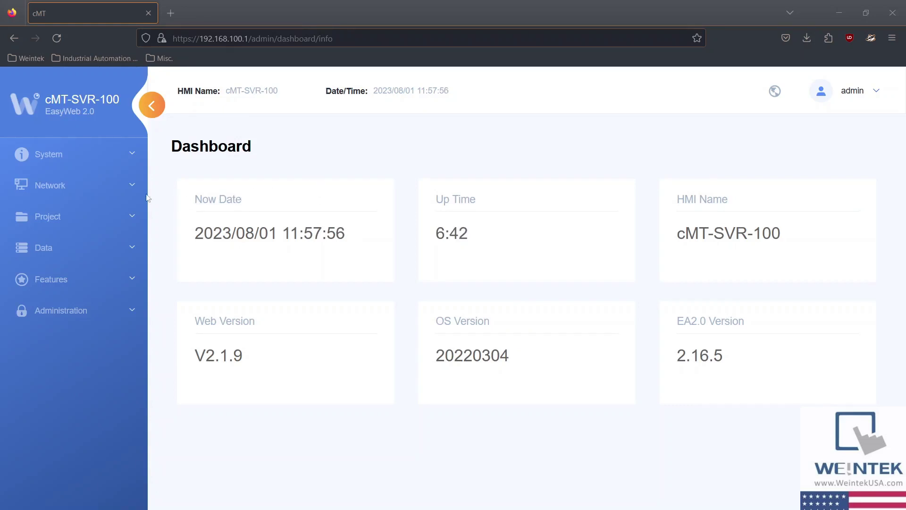
Step: Apply static IP 192.168.100.1 / 255.255.255.0 to Ethernet 2 (LAN) and follow the new-address link
click(94, 186)
click(64, 215)
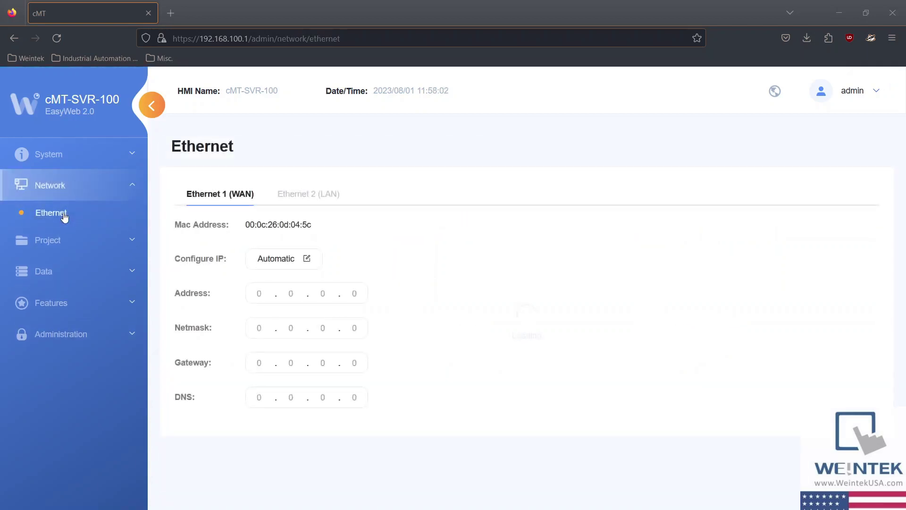
click(297, 198)
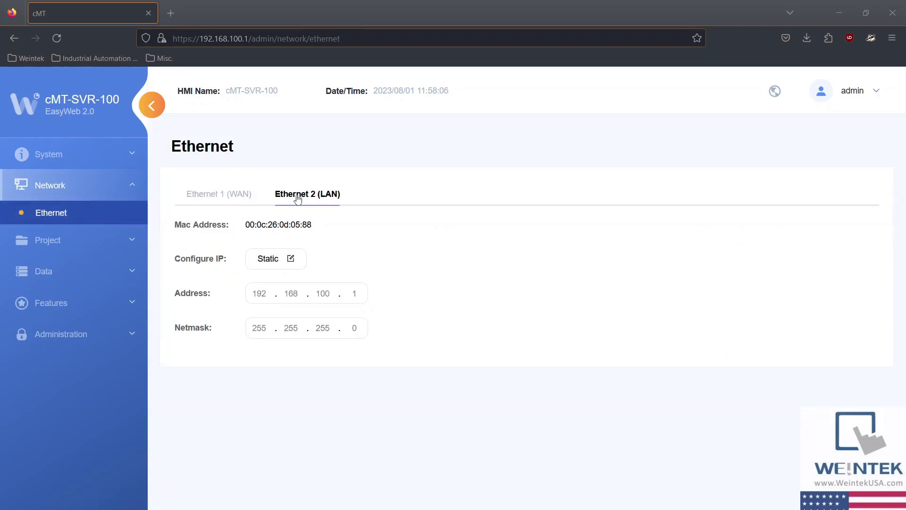
click(291, 261)
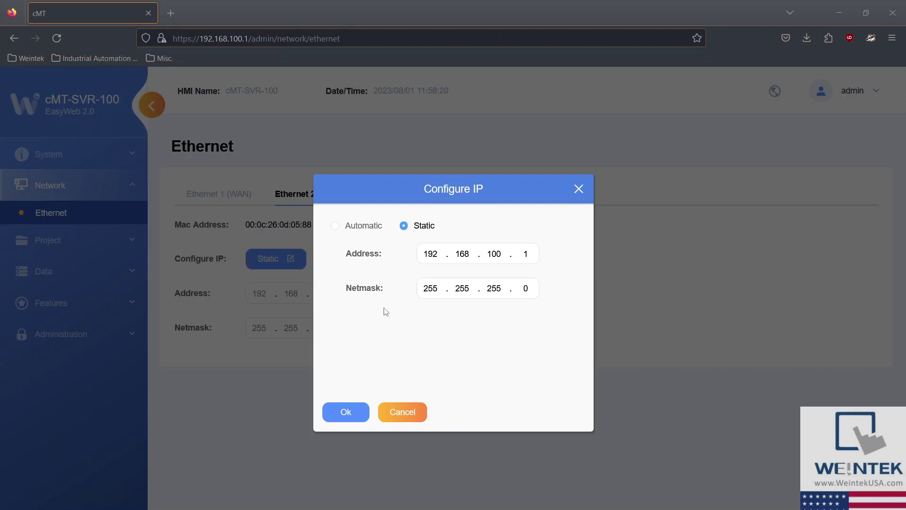
click(344, 413)
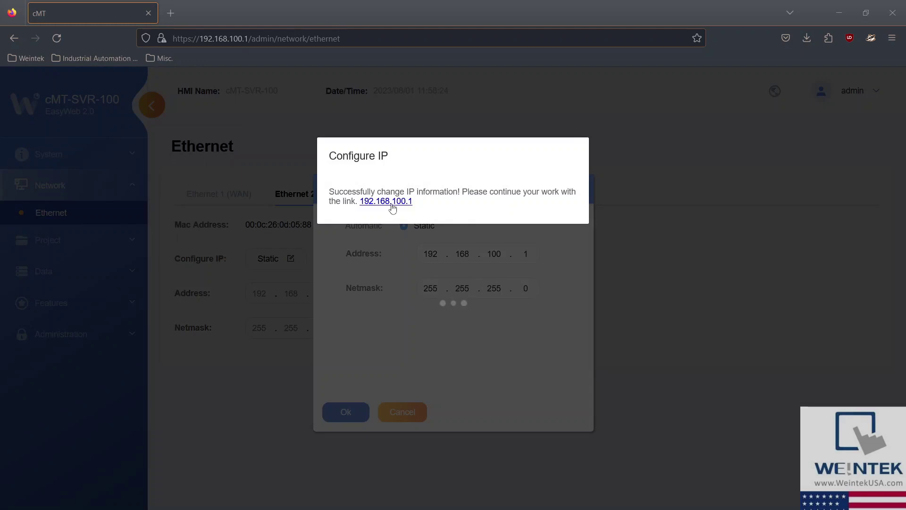
click(391, 204)
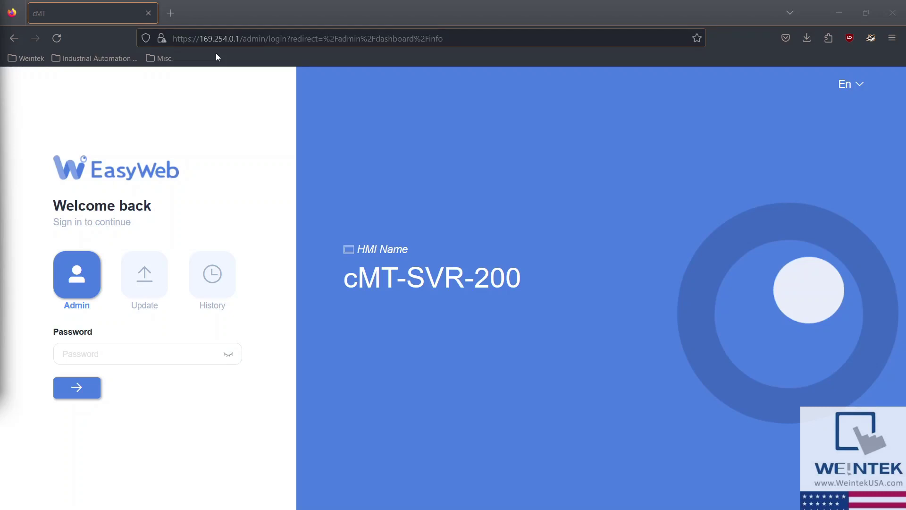
Step: Sign in to the cMT-SVR-200 with the admin password and open its Network > Ethernet page
click(186, 354)
text(111)
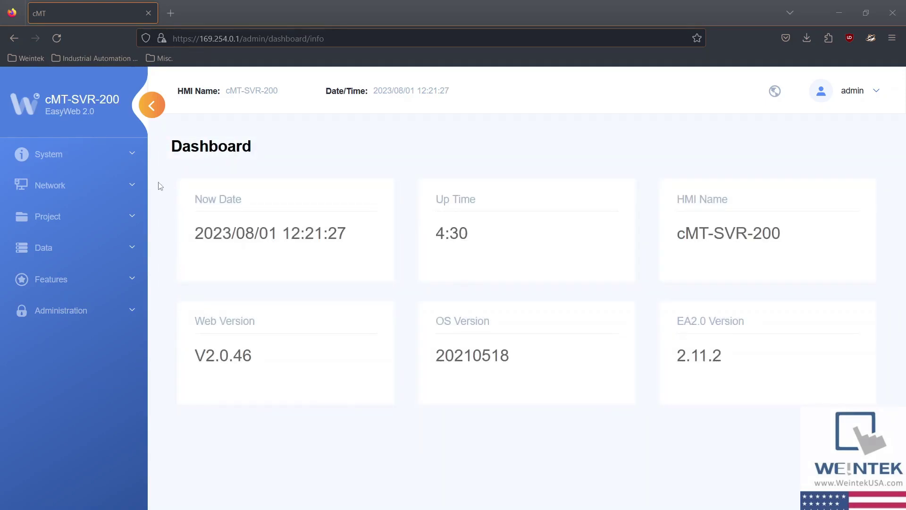
click(106, 187)
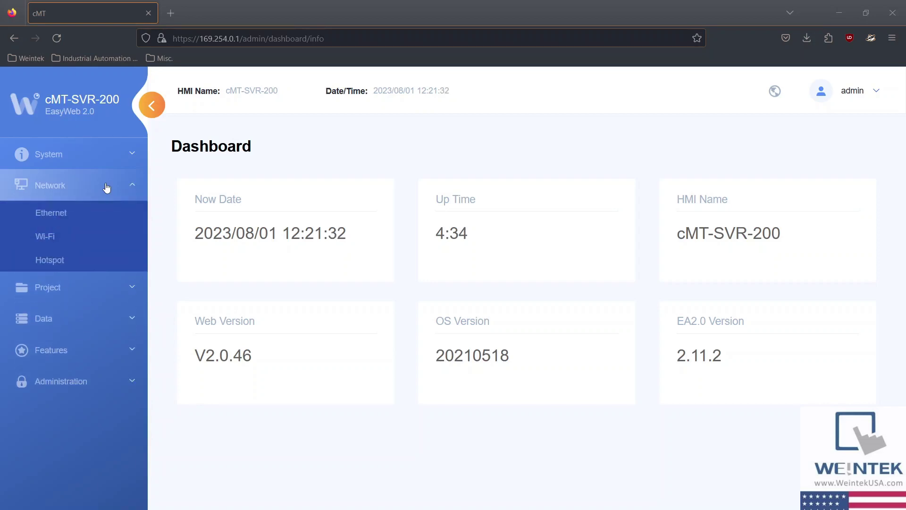
click(64, 215)
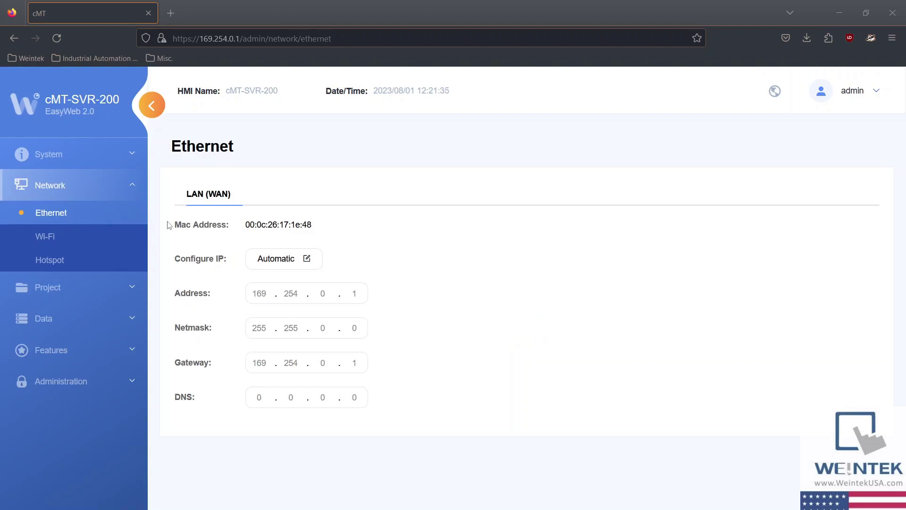
Step: Set the LAN (WAN) port to static 169.254.0.1, reconnect, and open the Wi-Fi page
click(306, 261)
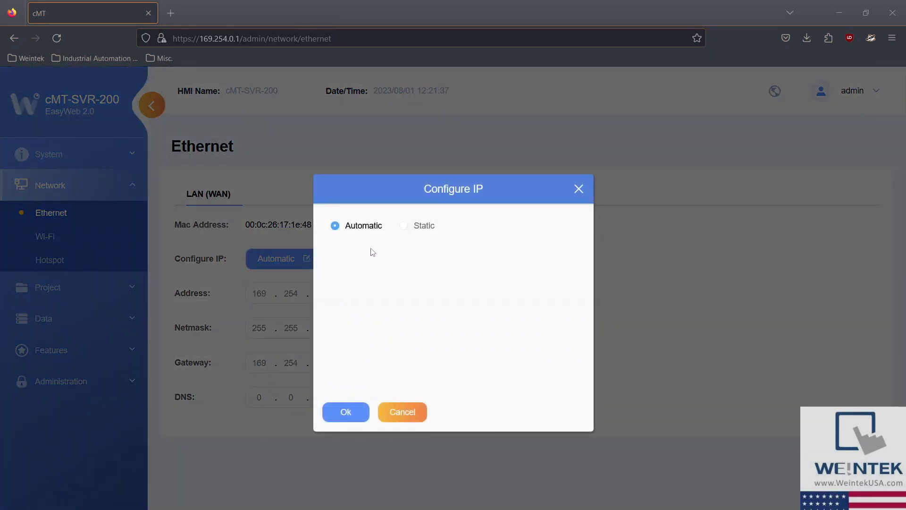
click(405, 226)
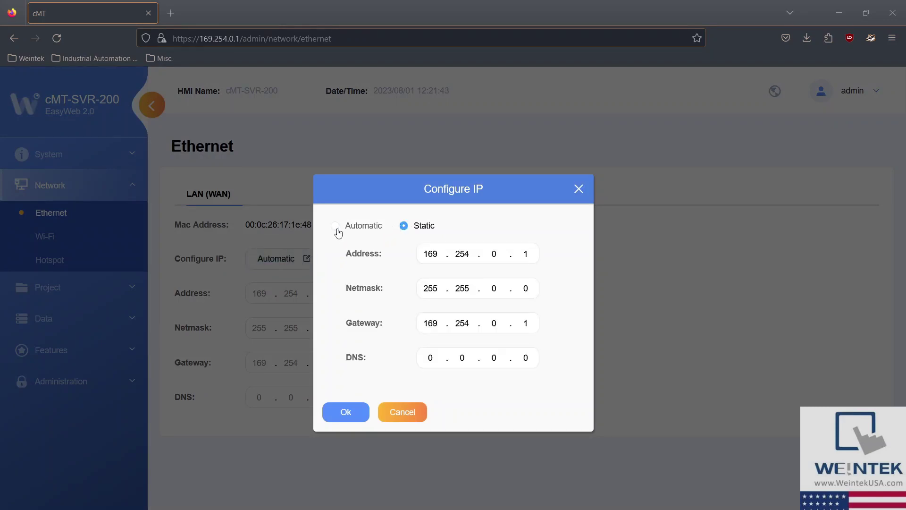
click(343, 415)
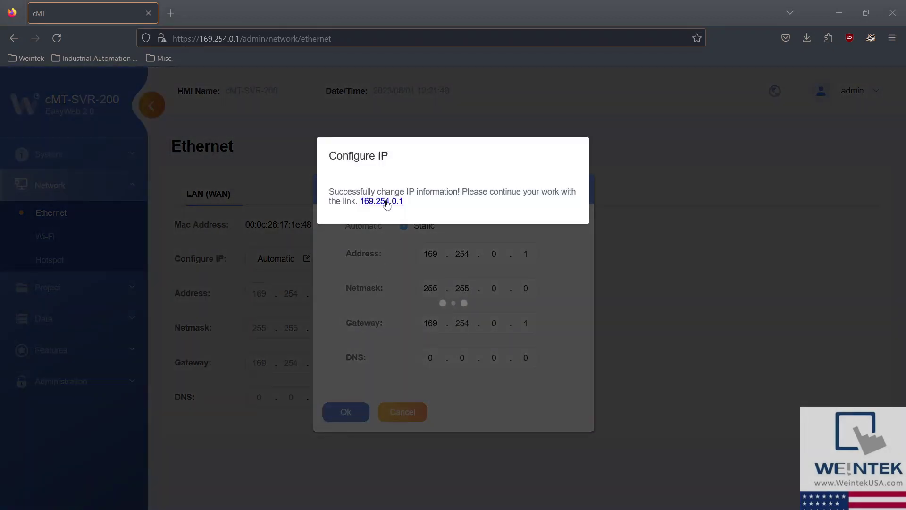
click(386, 201)
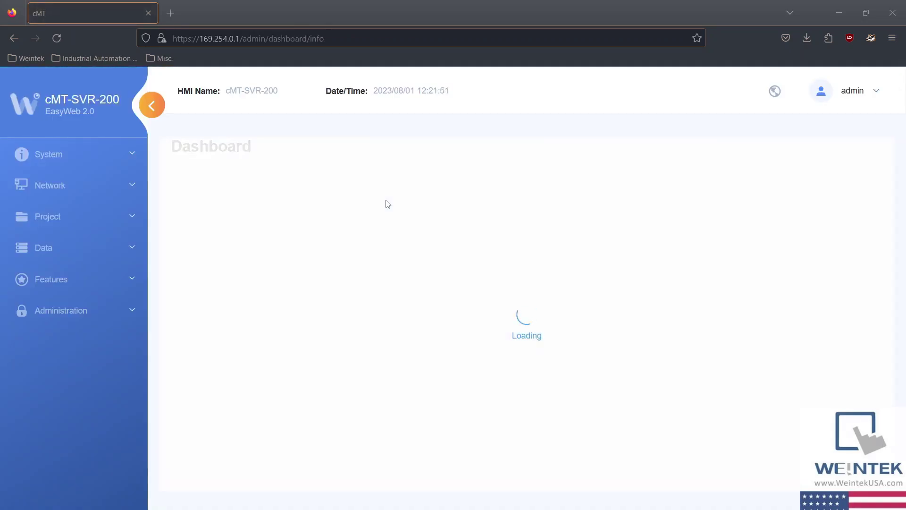
click(110, 195)
click(71, 240)
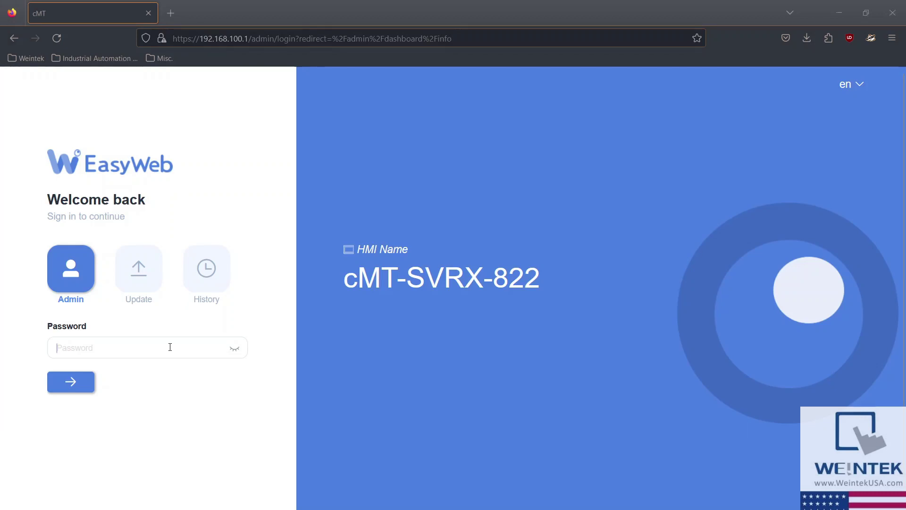
Step: Sign in to the cMT-SVRX-822 with the admin password and expand the Network menu
text(11)
click(87, 379)
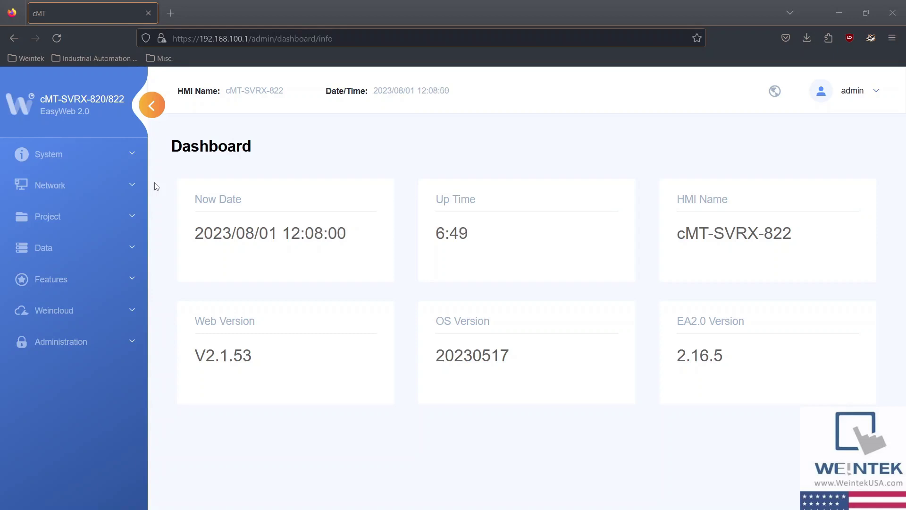
click(129, 188)
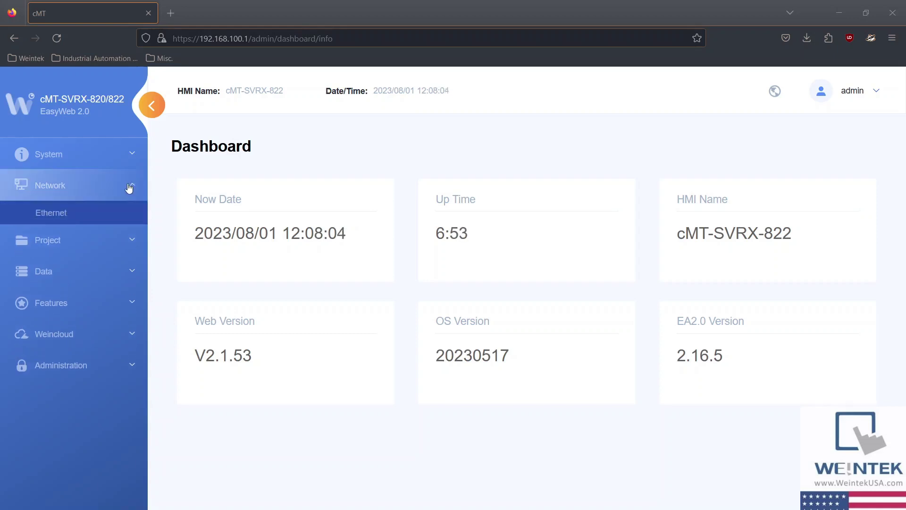
Step: Set LAN 2 (LAN) to static 192.168.100.1 / 255.255.255.0 and reconnect to that address
click(99, 217)
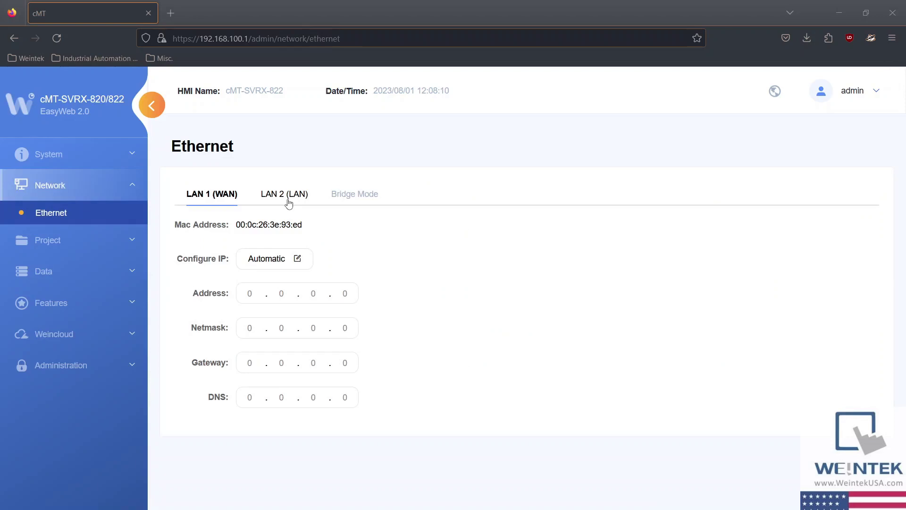
click(289, 203)
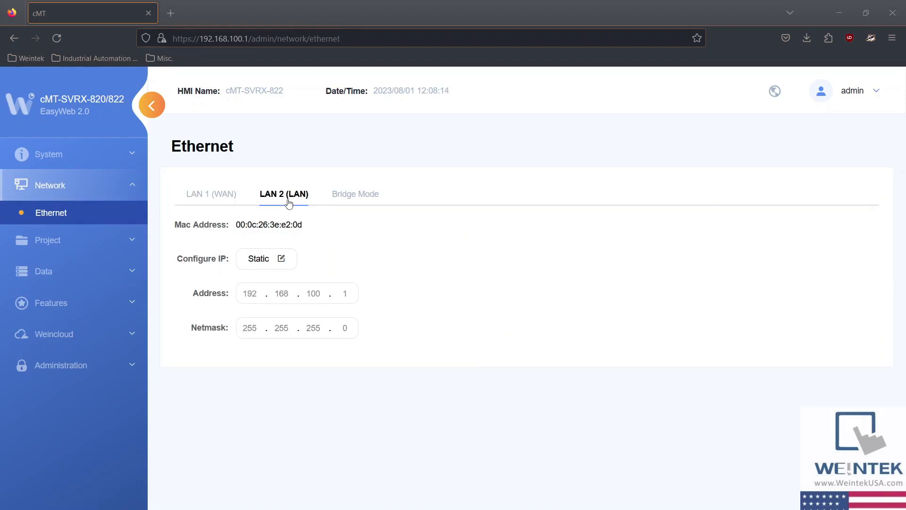
click(281, 258)
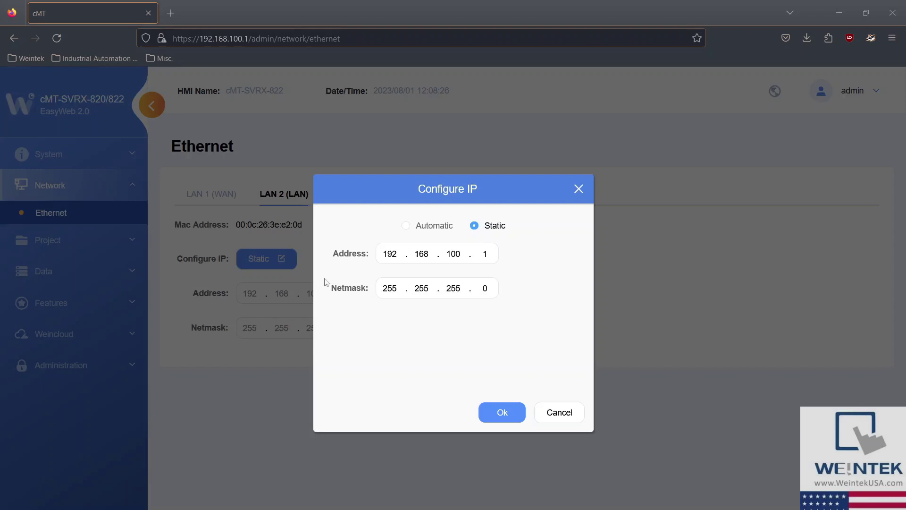
click(493, 412)
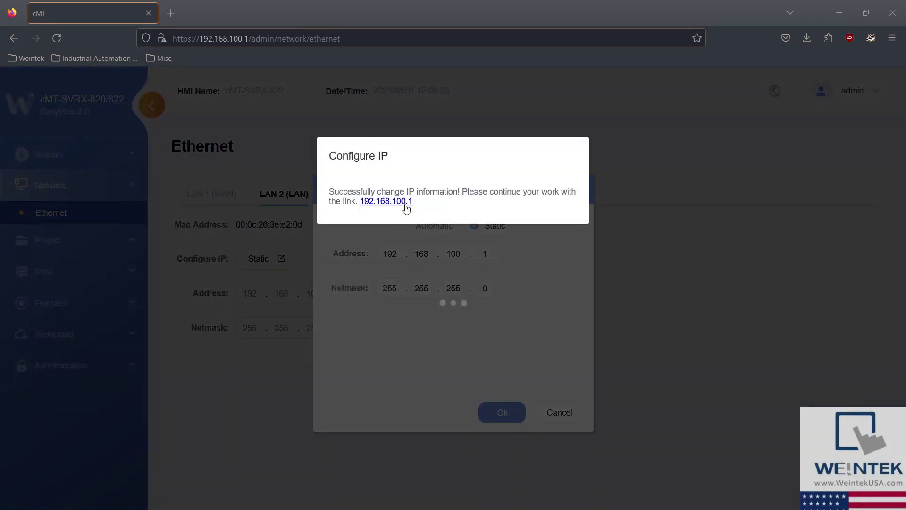
click(406, 201)
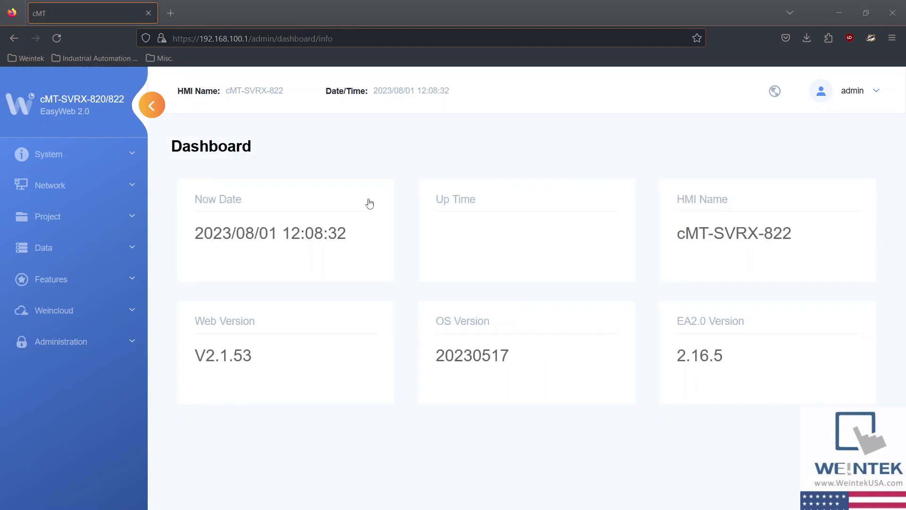
Step: Reopen Network > Ethernet and view the Bridge Mode settings
click(119, 188)
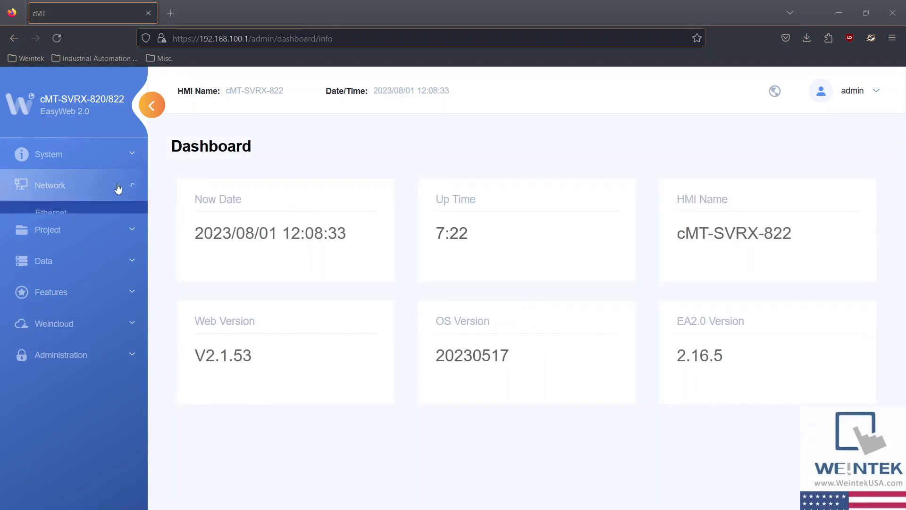
click(68, 212)
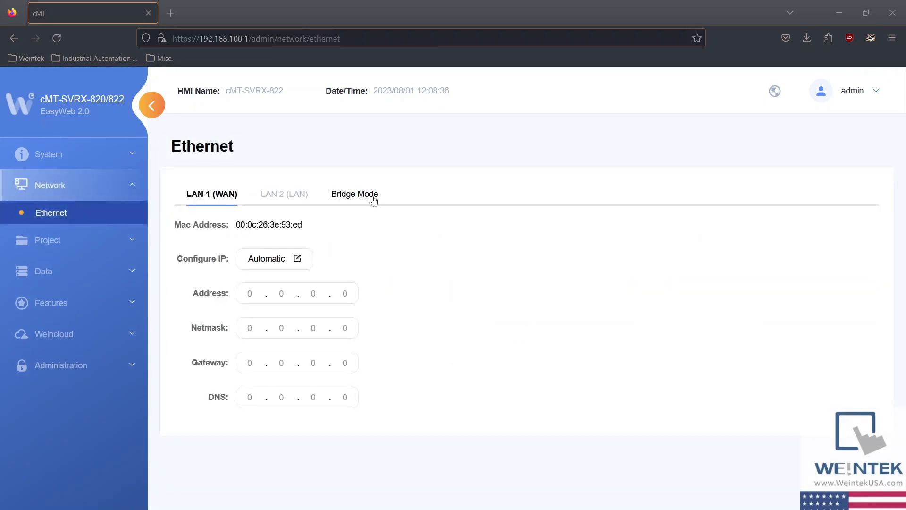
click(373, 200)
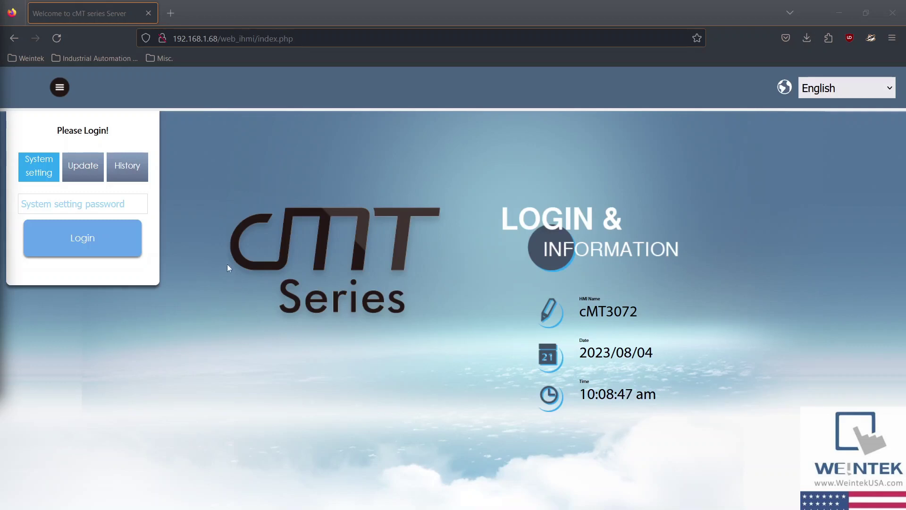
Step: Log in to the cMT3072's System setting with its password to show the 192.168.1.68 Network page
click(103, 203)
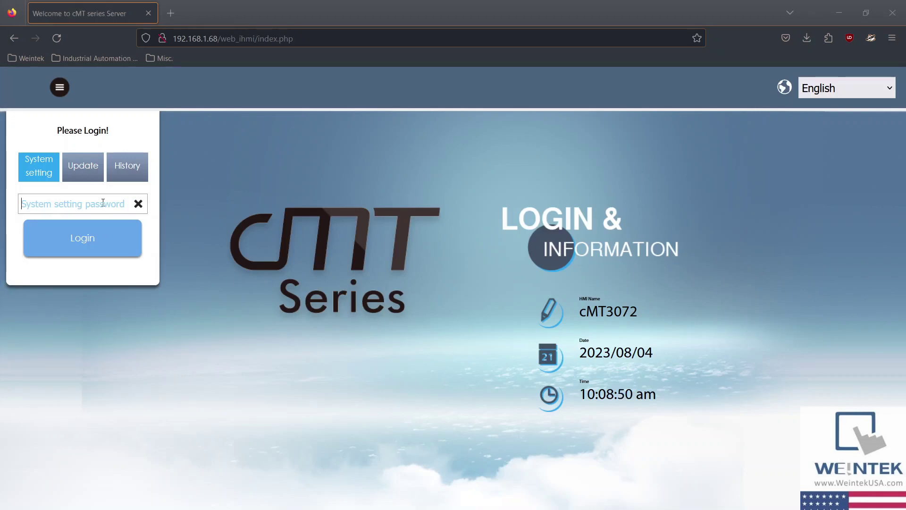
text(111111)
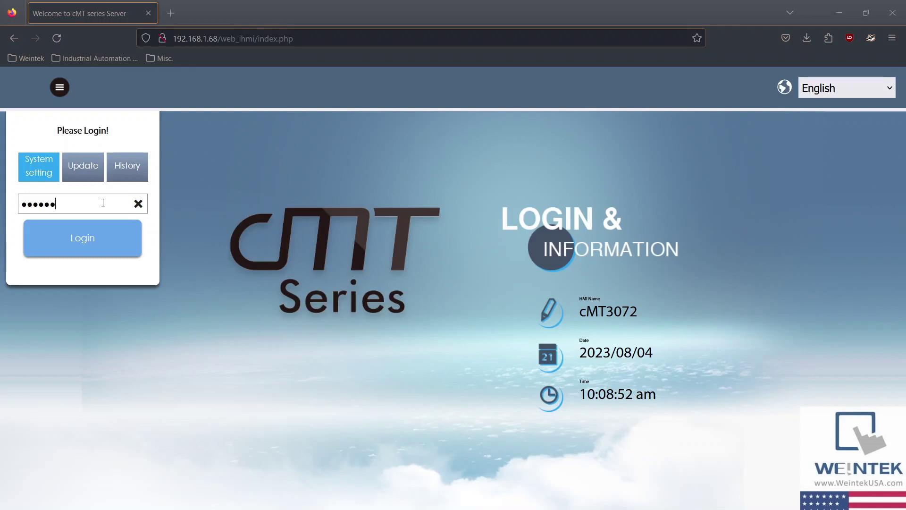
click(89, 241)
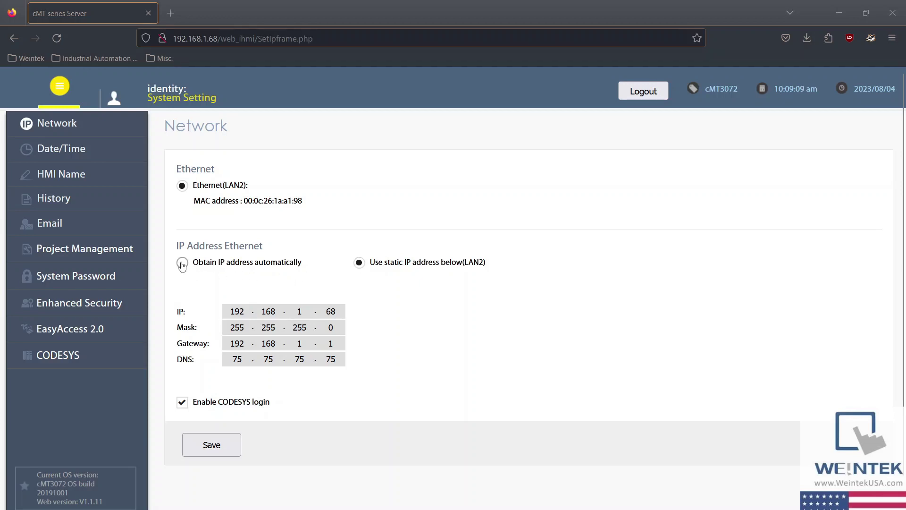
click(204, 448)
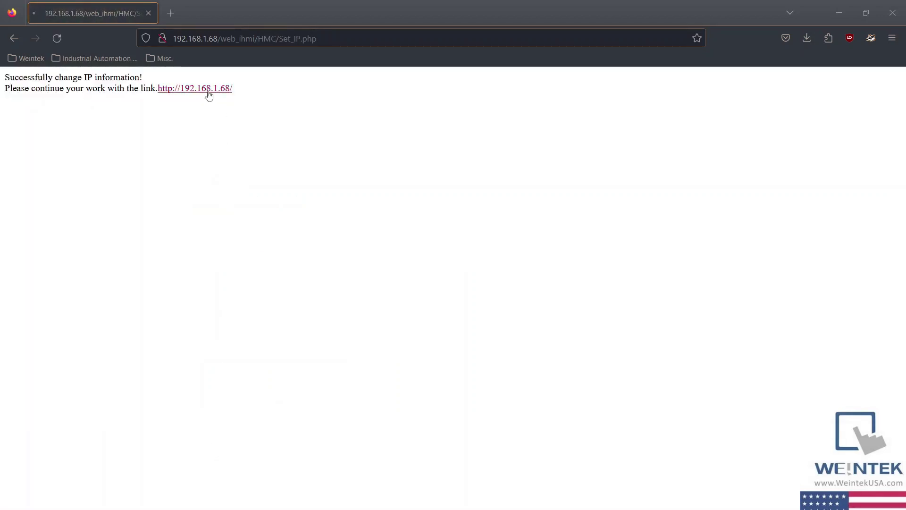
click(208, 91)
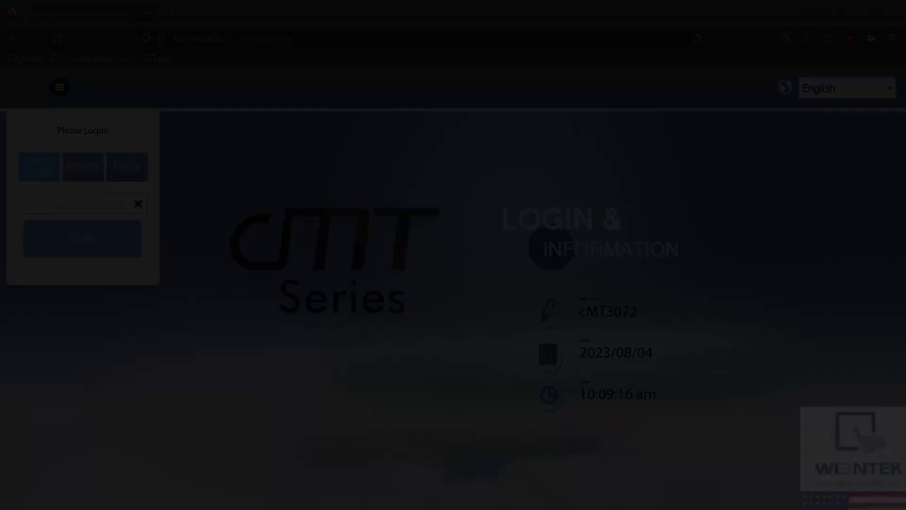